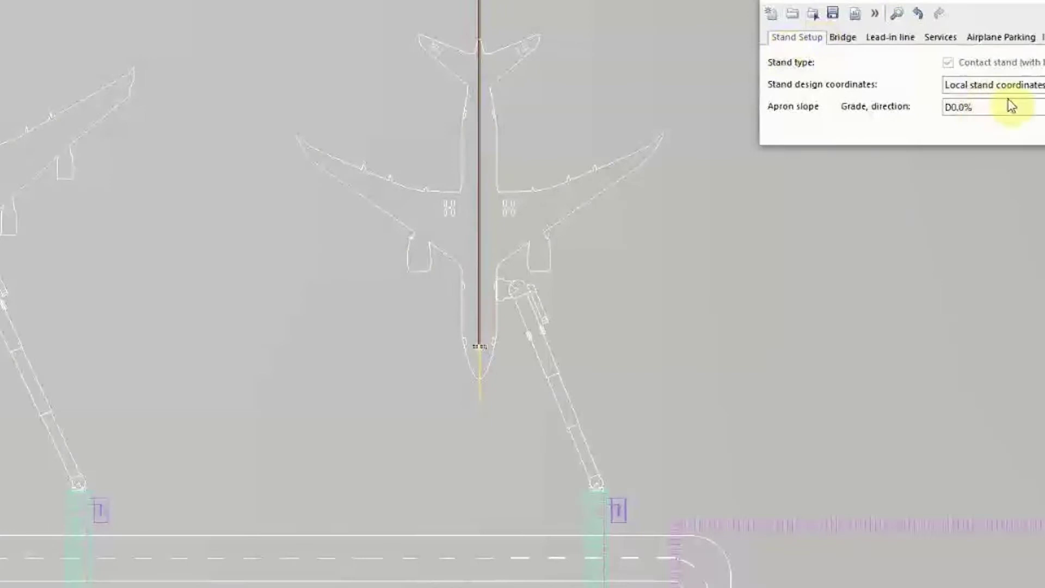
Review the stand's bridge settings, including the bridge model, and its lead-in line
click(844, 39)
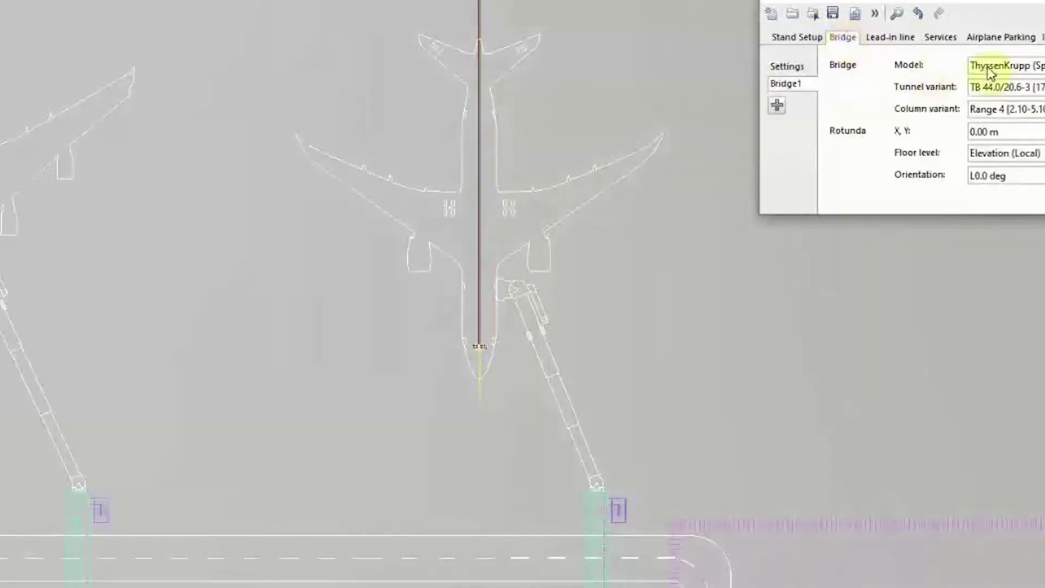
click(1022, 65)
click(1021, 65)
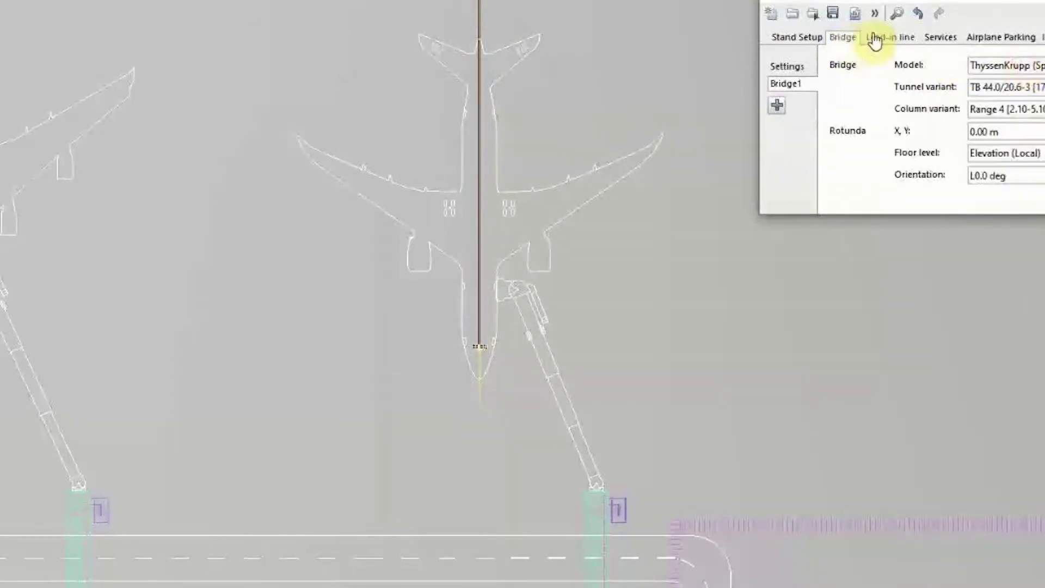
click(884, 39)
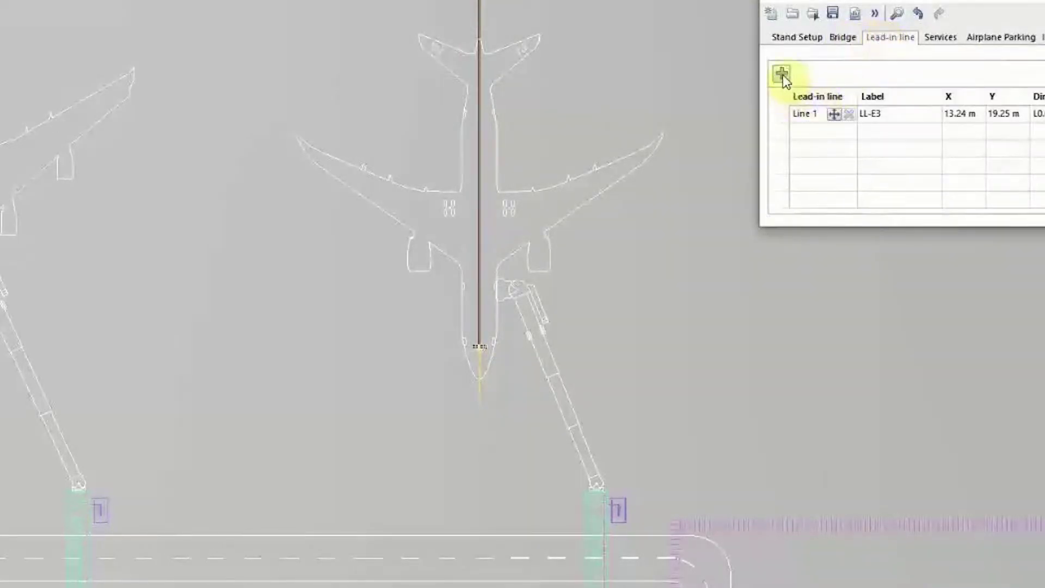
Add a fuel pit ahead of the 787-8's wing on the bridge side and confirm the prompt
click(940, 39)
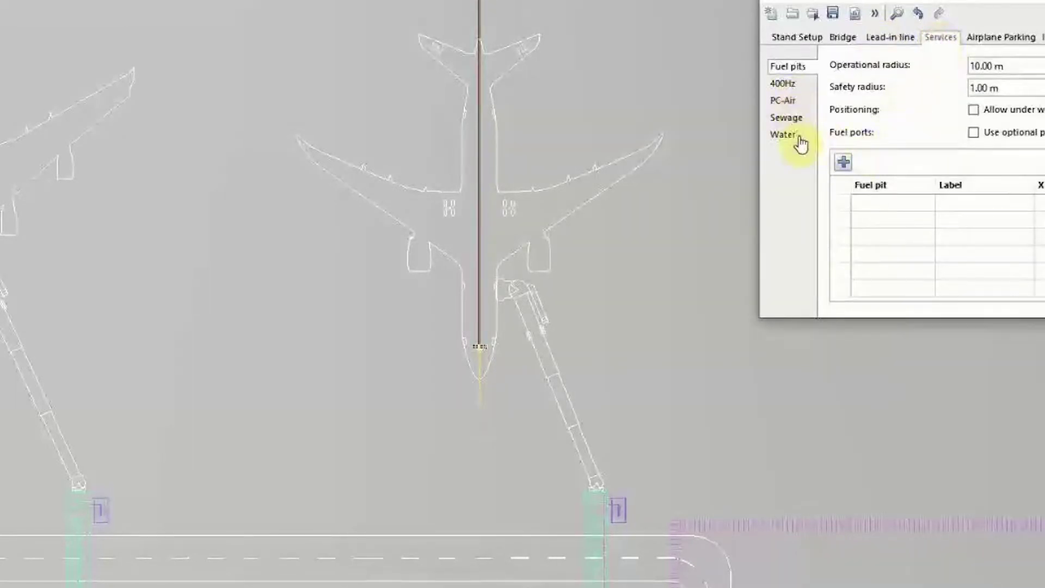
click(842, 162)
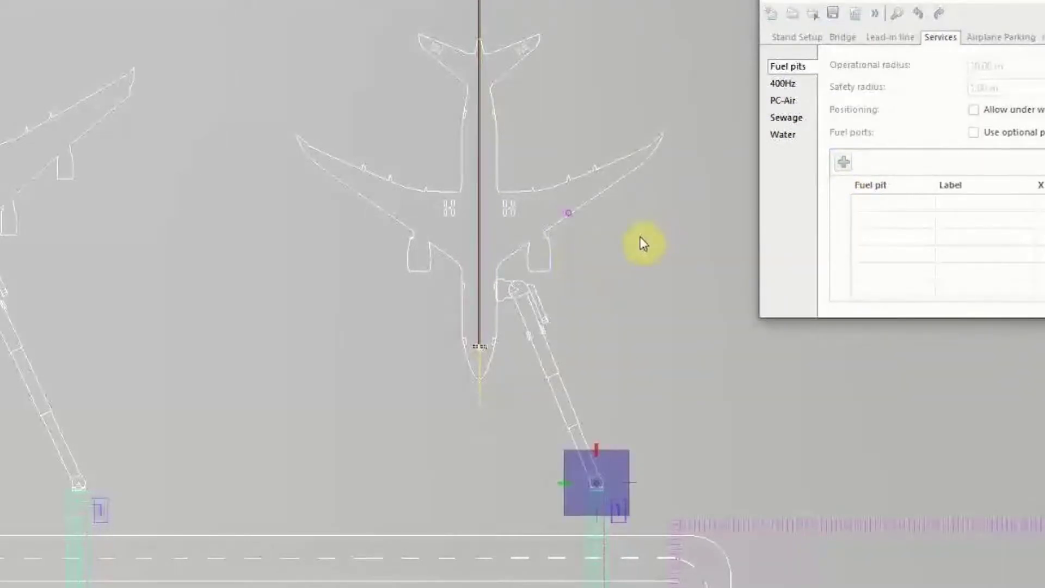
click(576, 253)
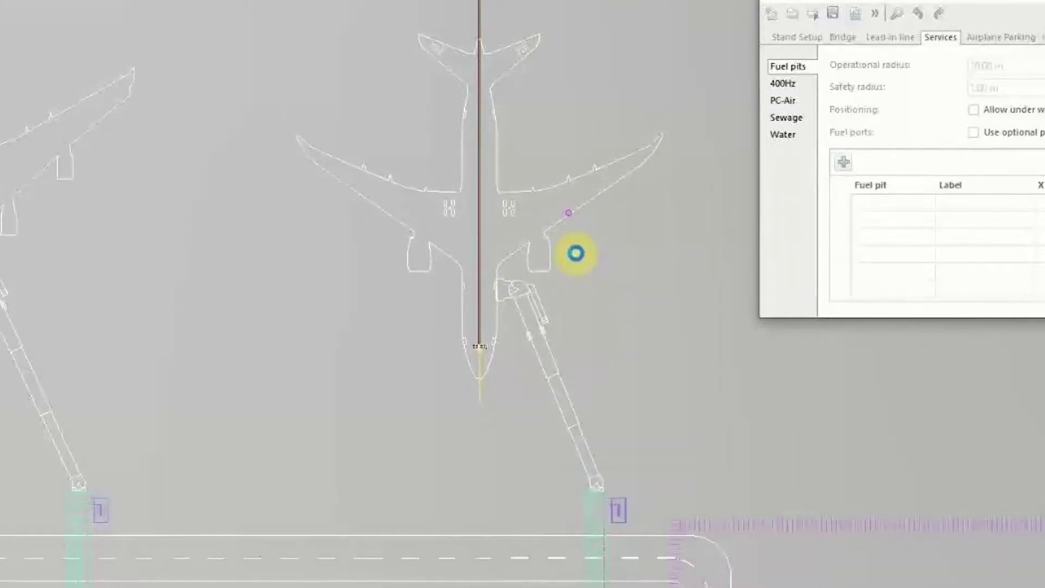
click(958, 195)
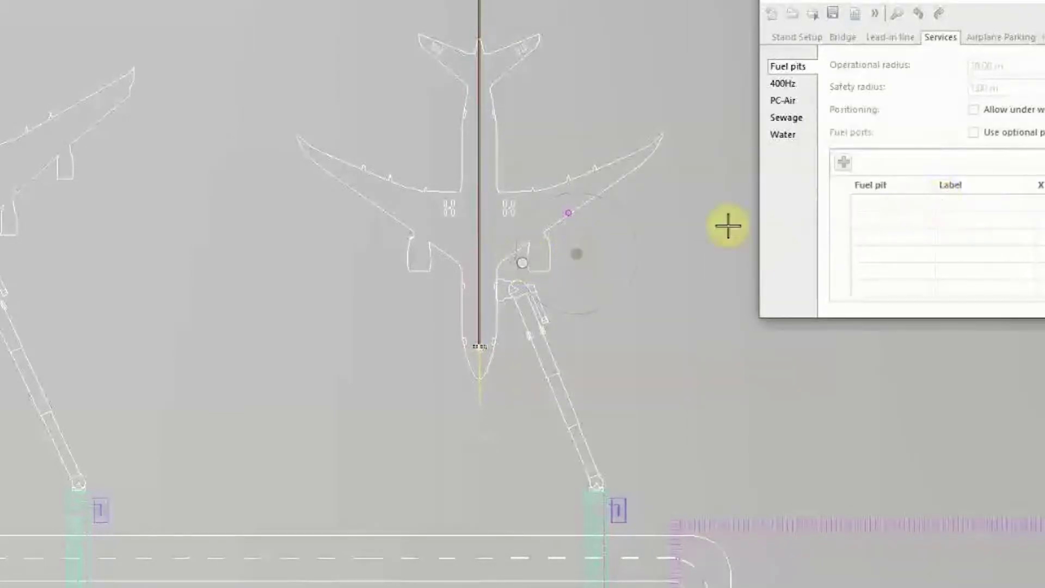
Add a second fuel pit ahead of the wing on the side opposite the bridge and confirm the prompt
click(841, 162)
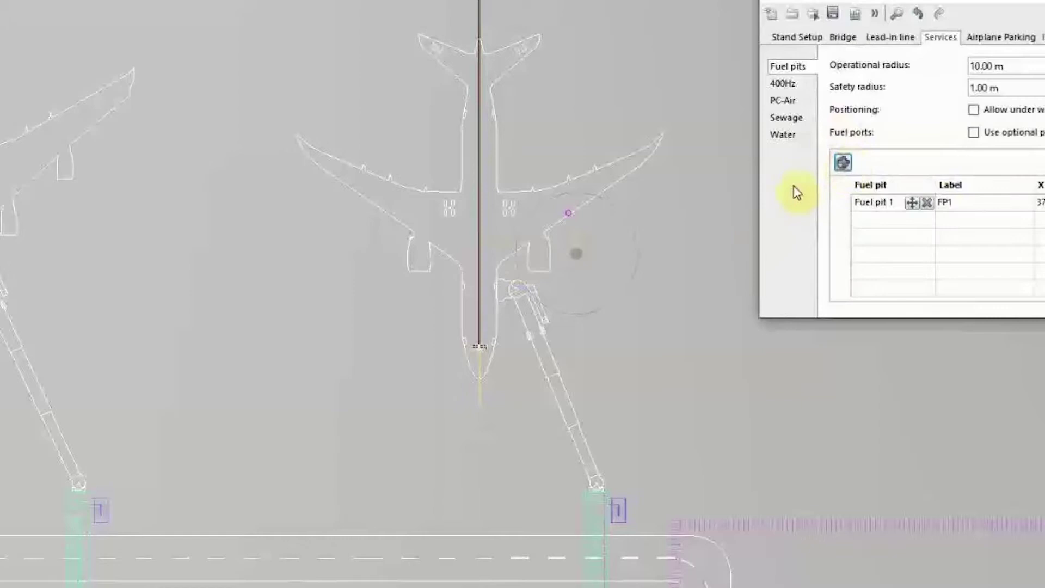
click(306, 265)
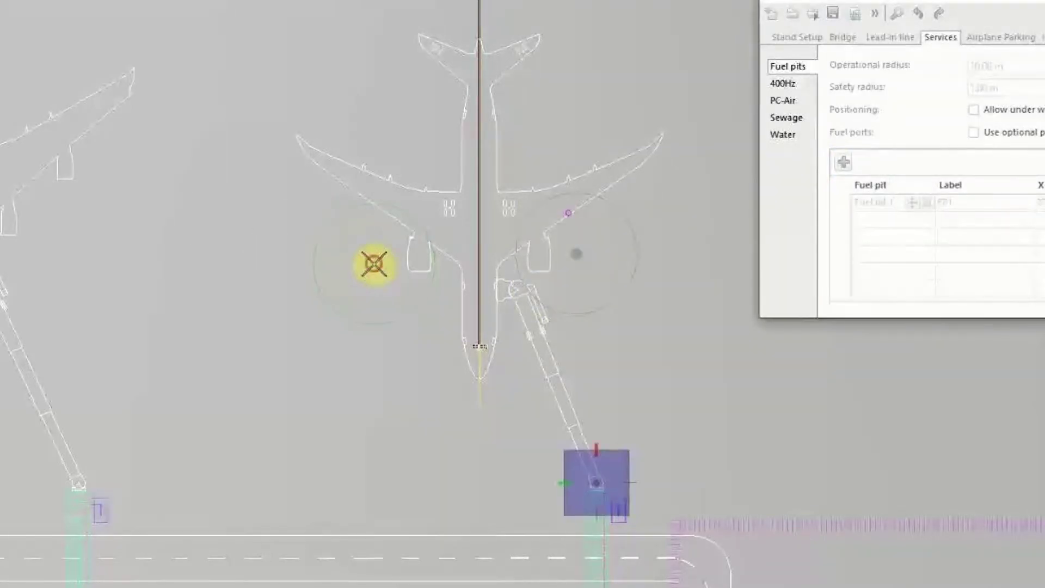
click(373, 265)
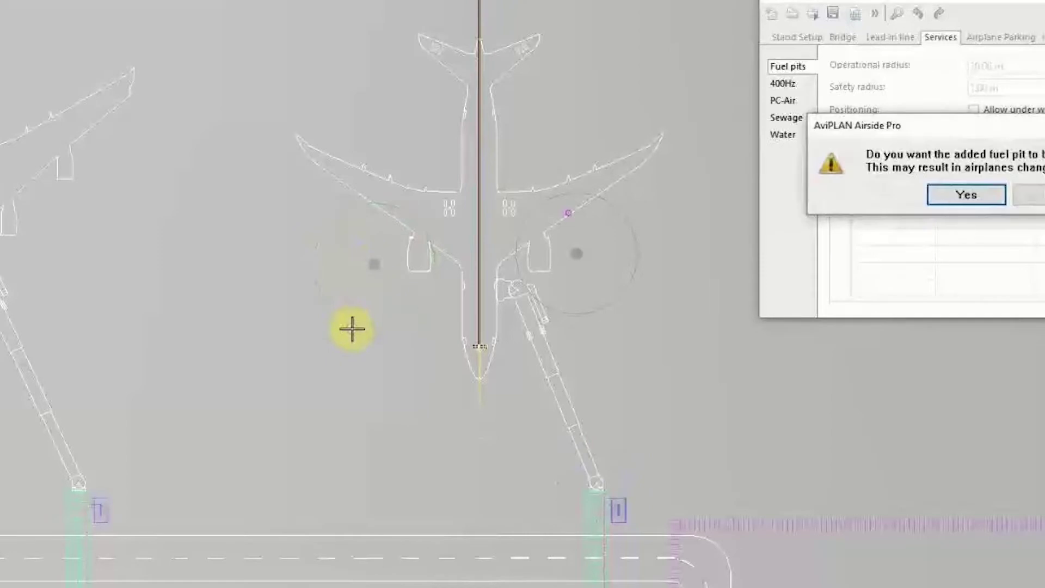
click(967, 194)
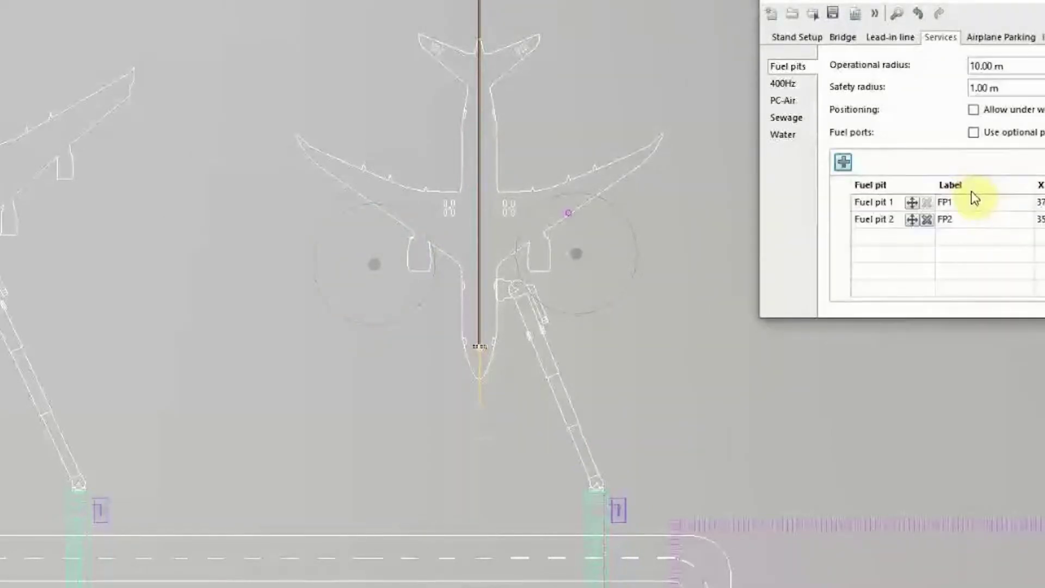
Check the 787-8's docking connections and select Automatic & User-defined stop line creation for lead-in line LL-E3
click(985, 39)
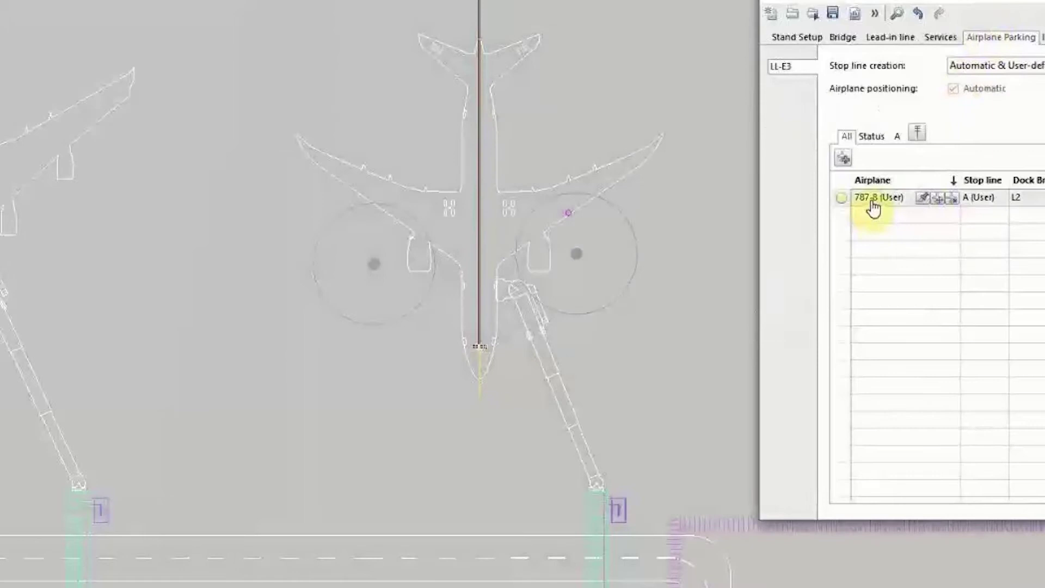
mouse_move(873, 209)
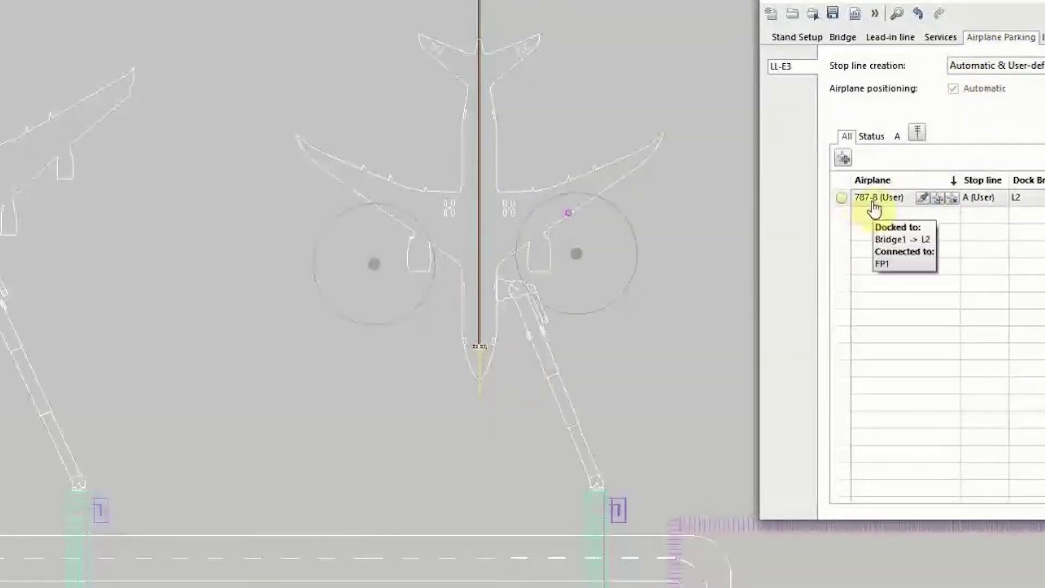
click(989, 66)
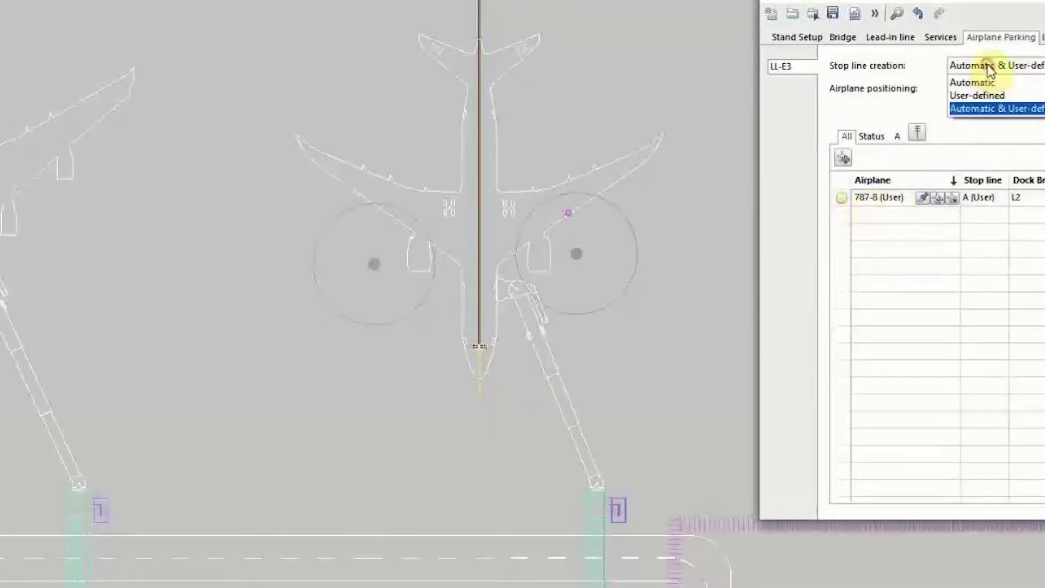
click(988, 109)
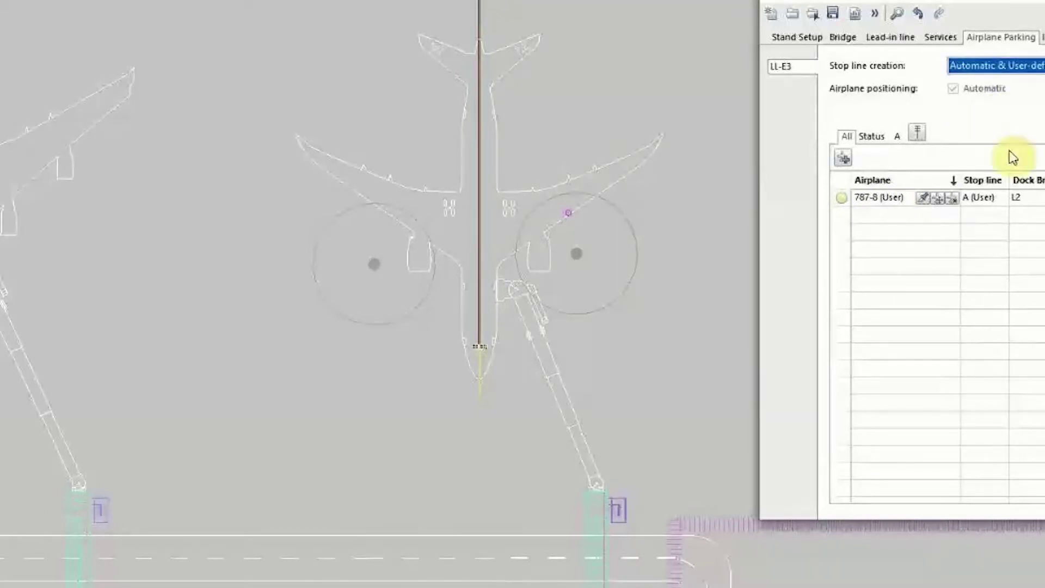
Add all listed airplanes from the TWY Planung Code E group, with Bridge 1 docking to L2 or L1
click(843, 159)
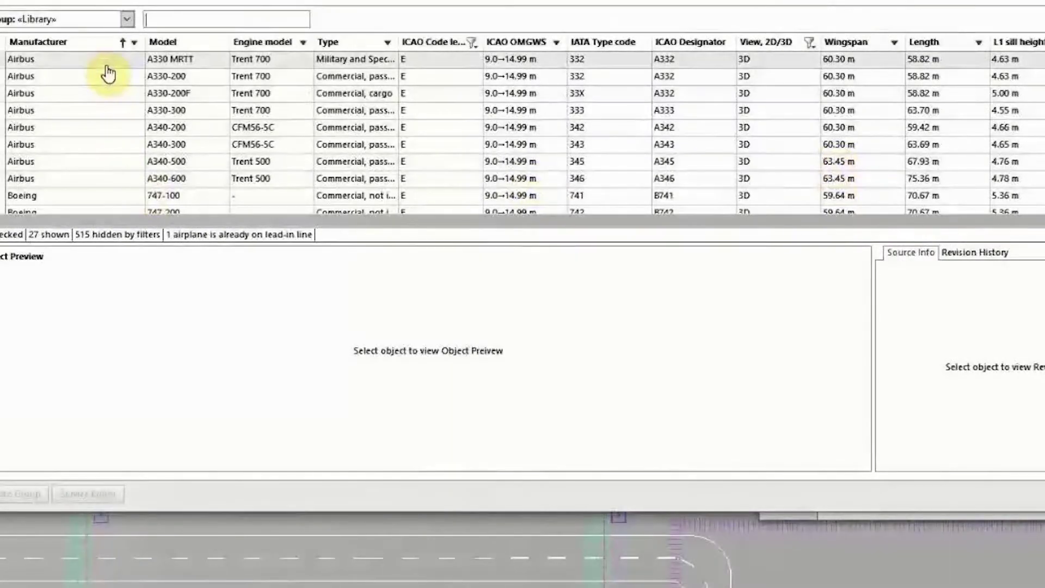
click(70, 19)
click(76, 113)
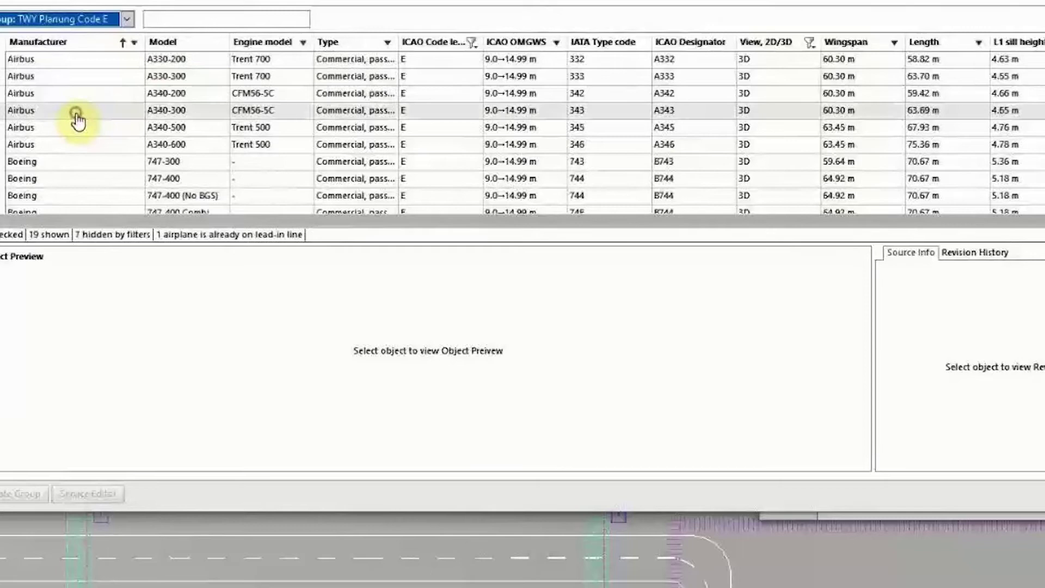
click(1, 43)
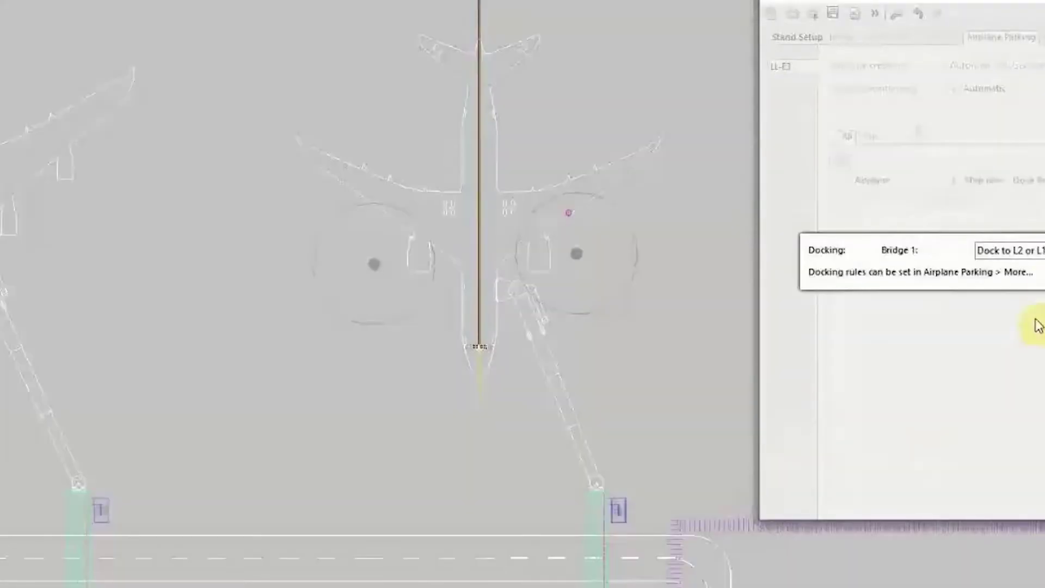
click(1027, 251)
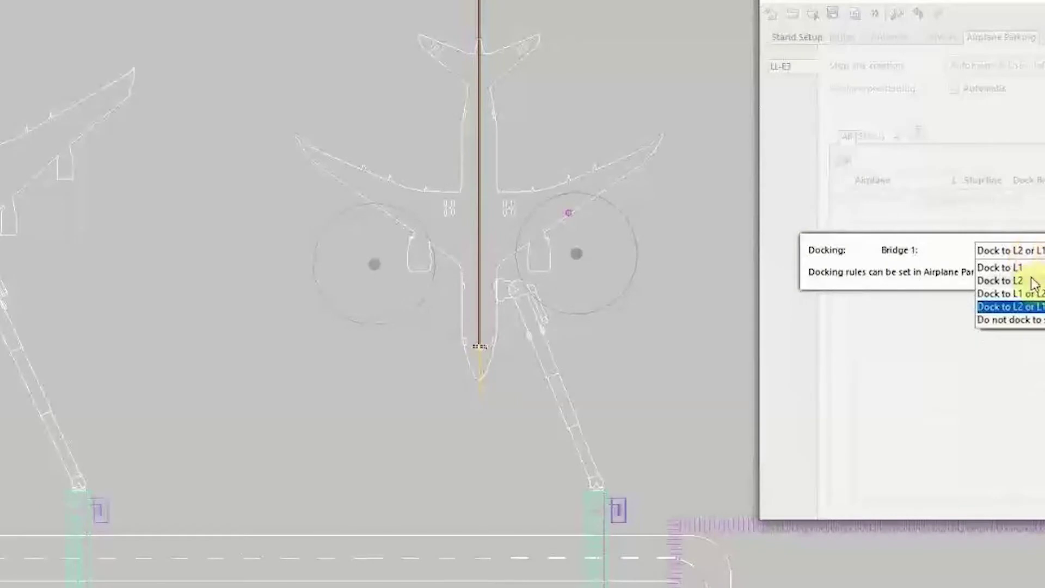
click(1030, 308)
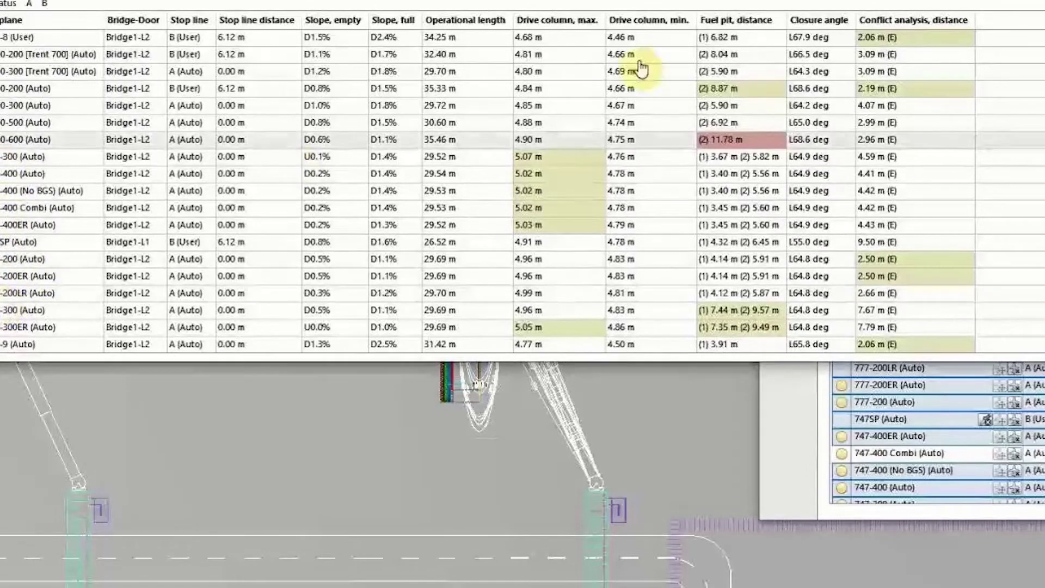
Close the results report and move the A340-600 forward along the lead-in line, bringing its fuel port closer to the pits
click(1039, 2)
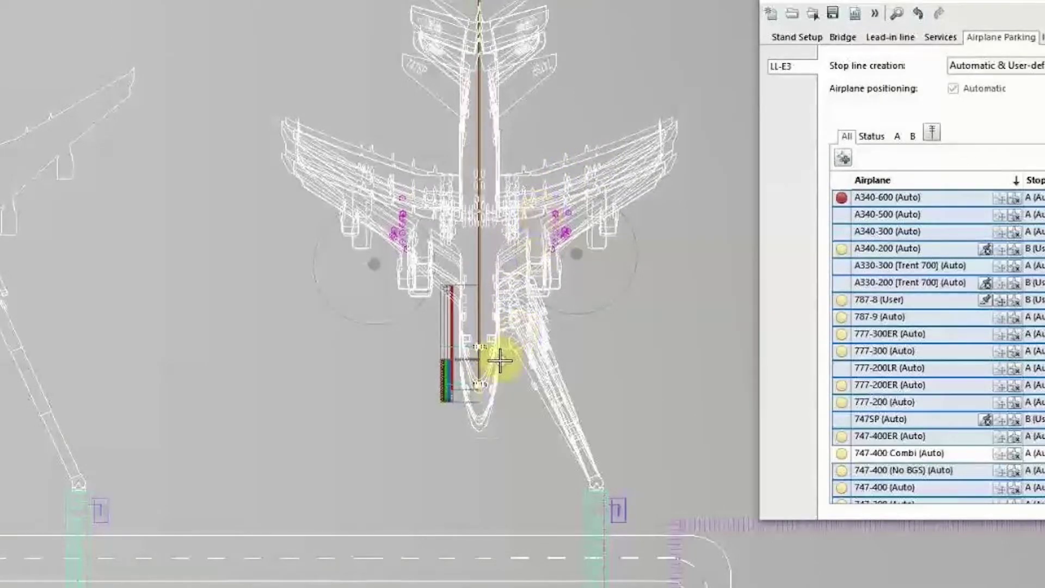
scroll(413, 204, up, 3)
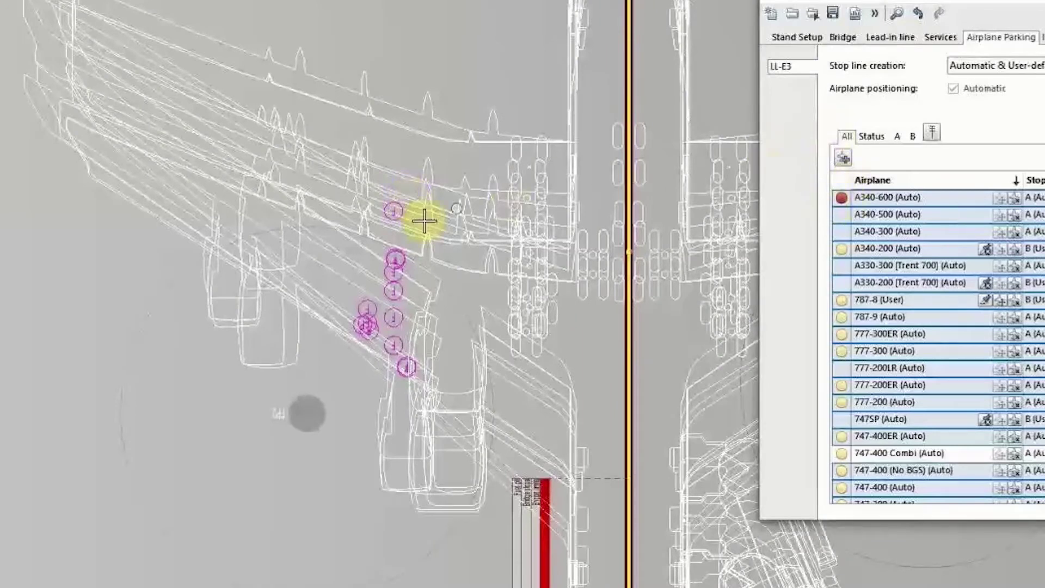
click(399, 212)
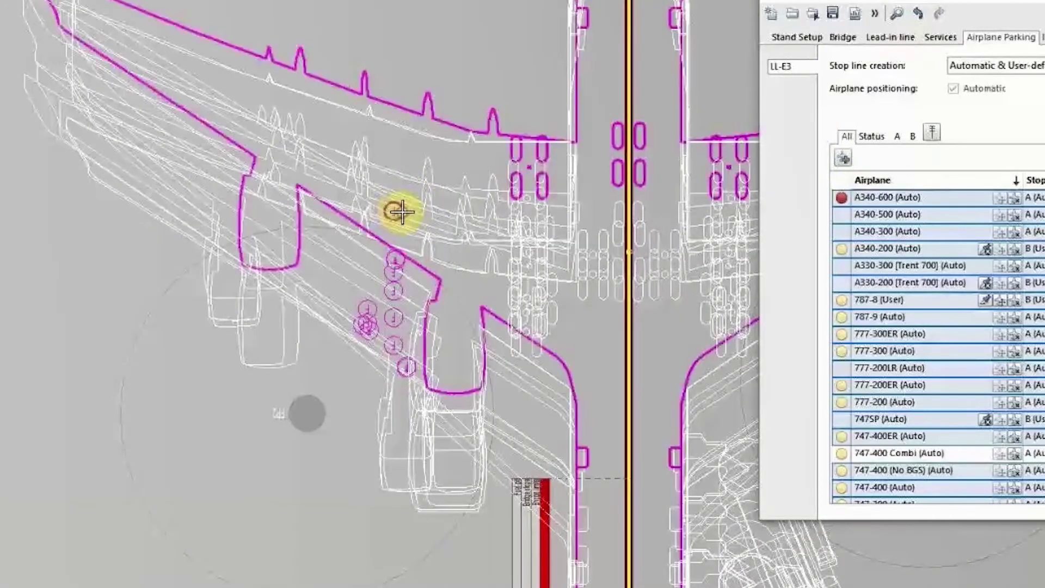
click(402, 211)
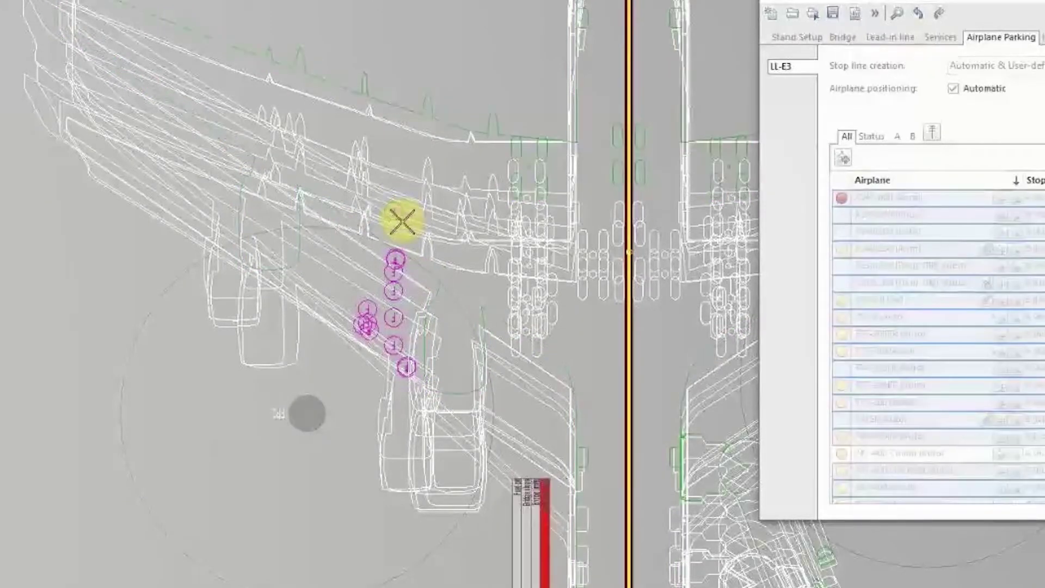
scroll(401, 222, down, 3)
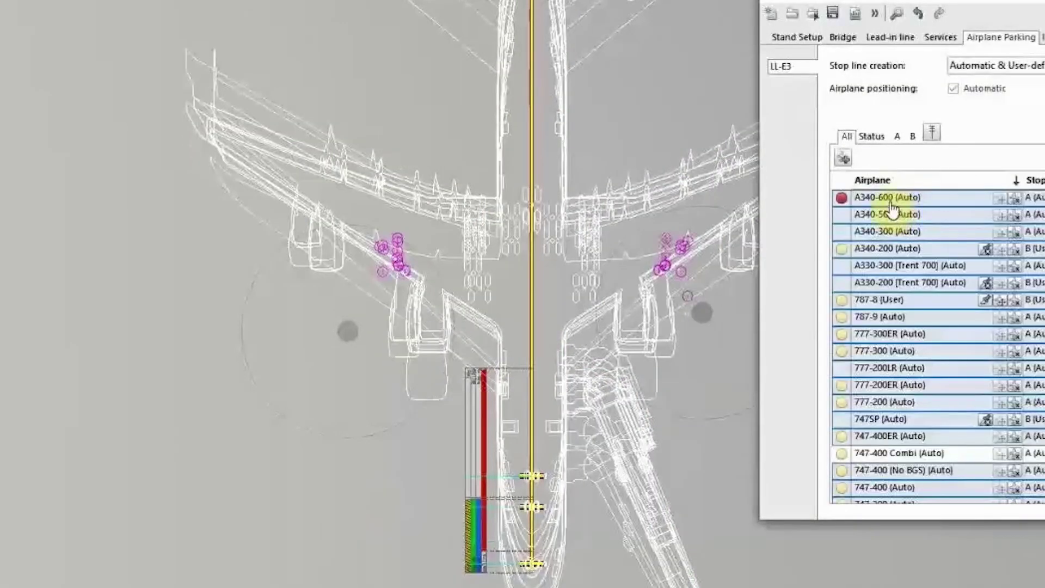
click(843, 199)
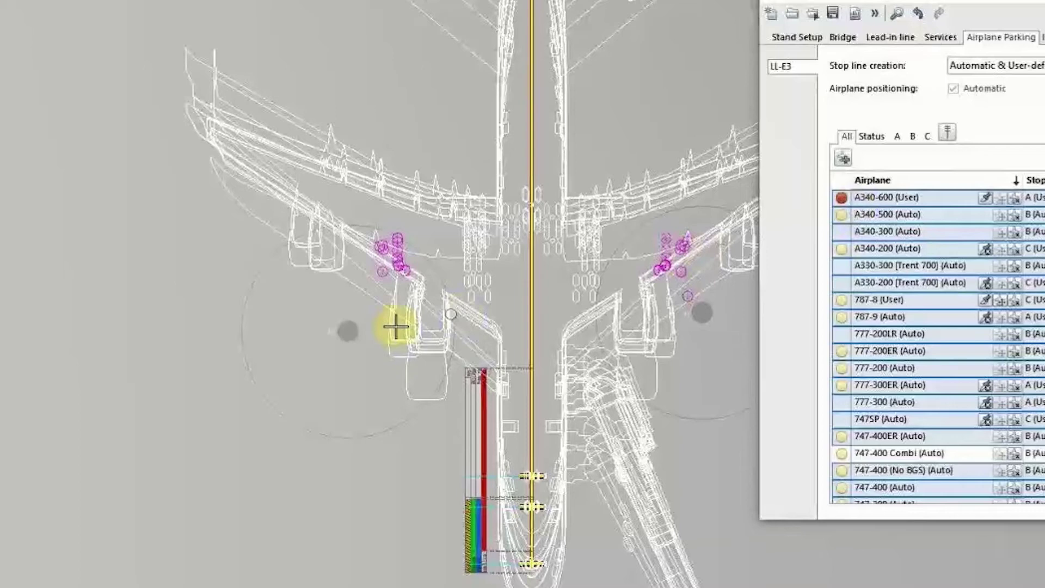
Move the fuel pit opposite the bridge slightly closer to the airplanes and recheck the fuel pit distances in the report
click(346, 329)
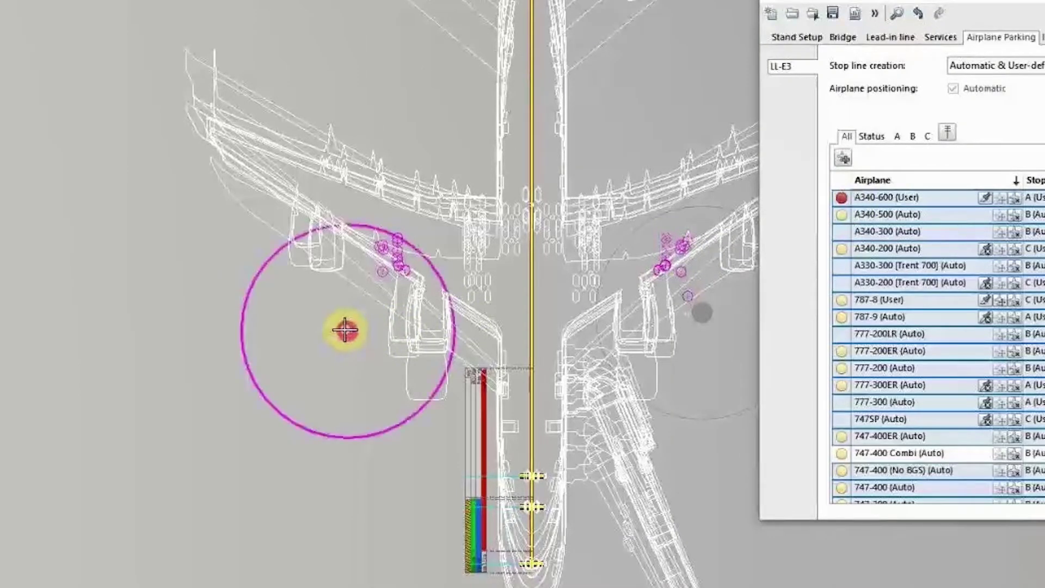
click(346, 329)
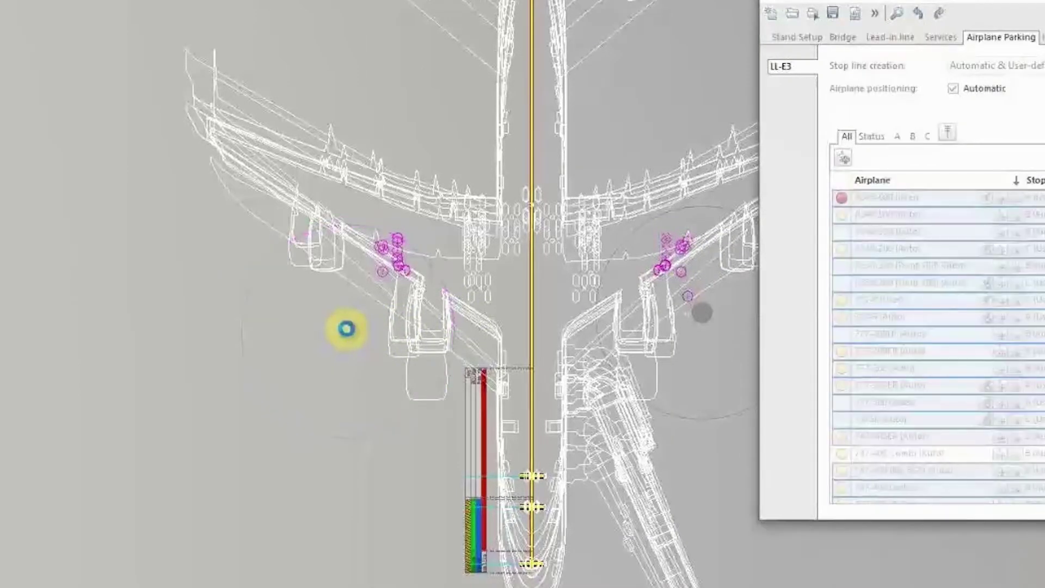
click(345, 328)
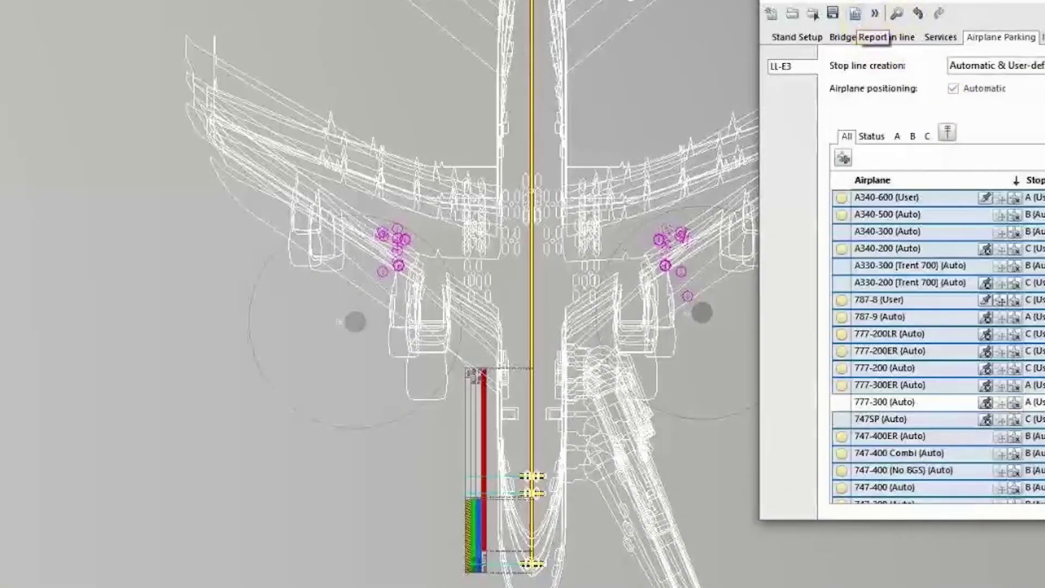
click(855, 14)
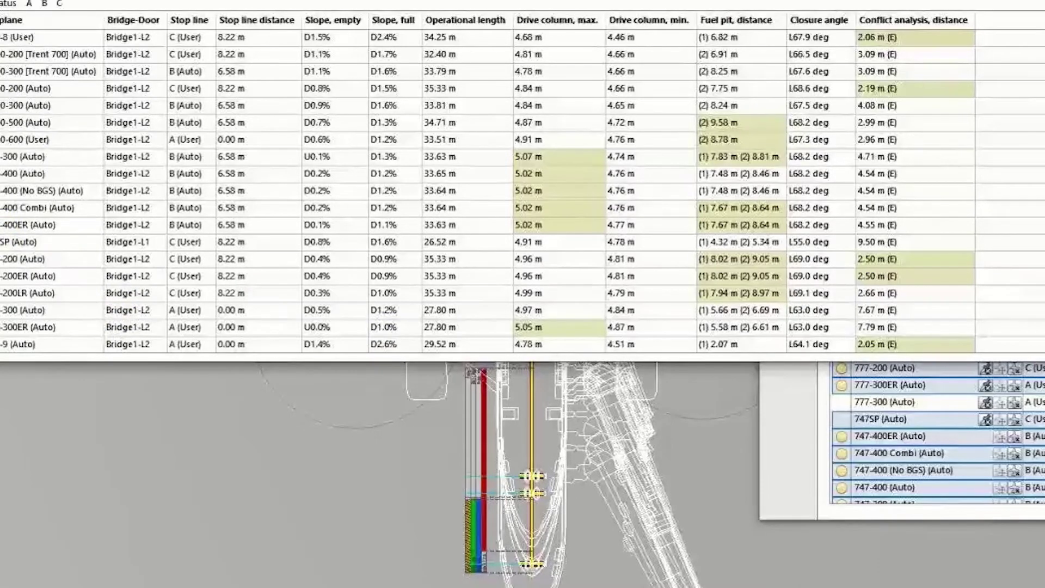
key(alt+F4)
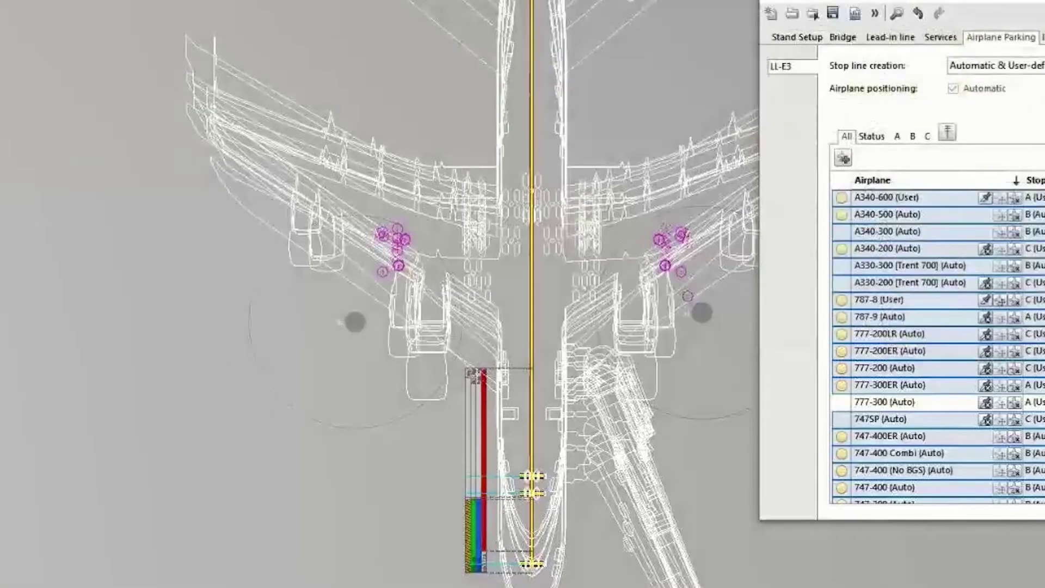
Create a session report from the [ODT] Contact stand session template without zooming to the session, opening it when created
click(854, 13)
click(603, 346)
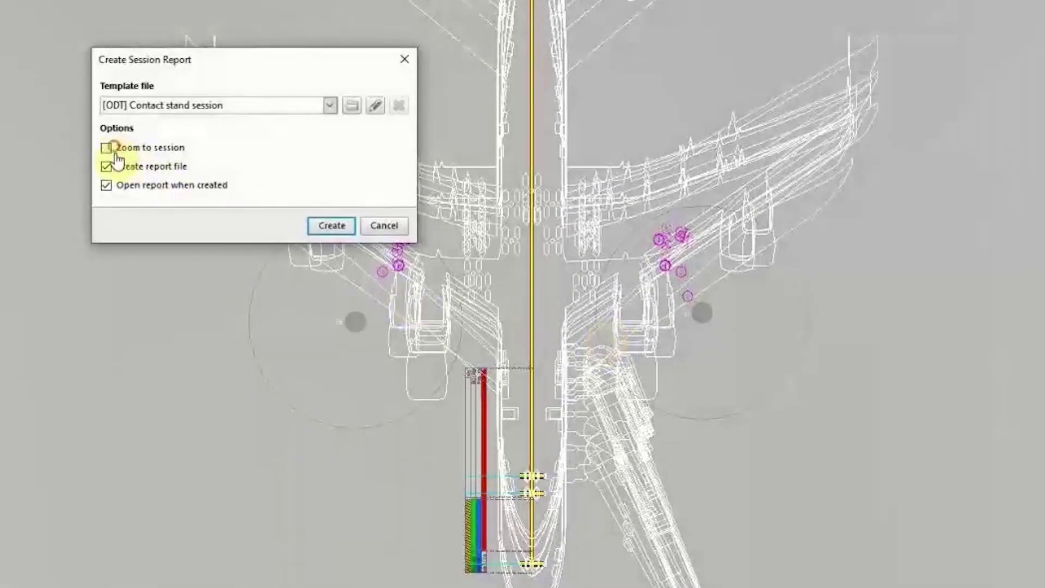
click(107, 166)
click(331, 226)
Examine the Stand E2 report from the layout image and general settings down to the stop lines table
click(381, 282)
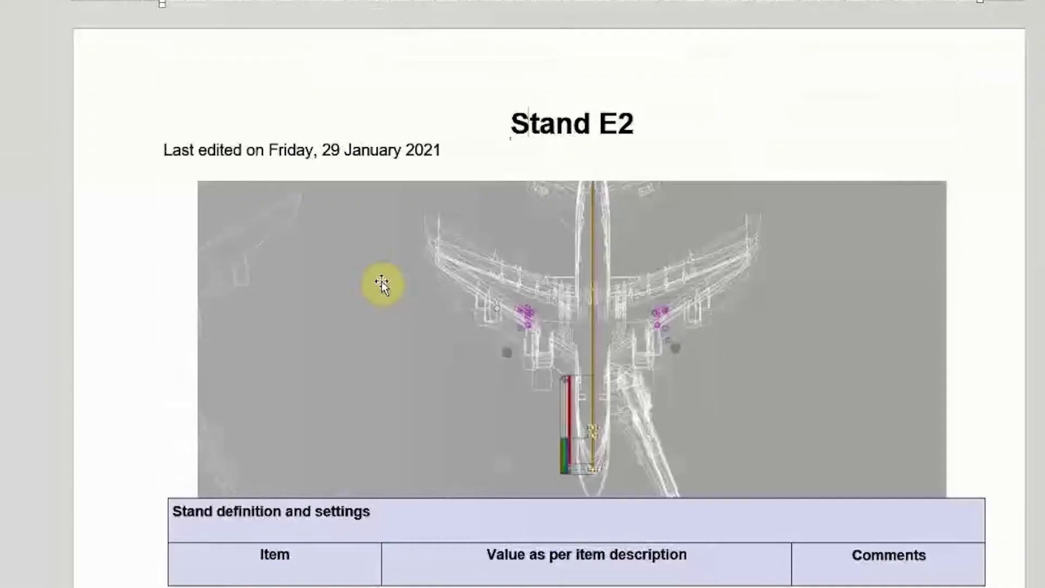
scroll(390, 264, down, 5)
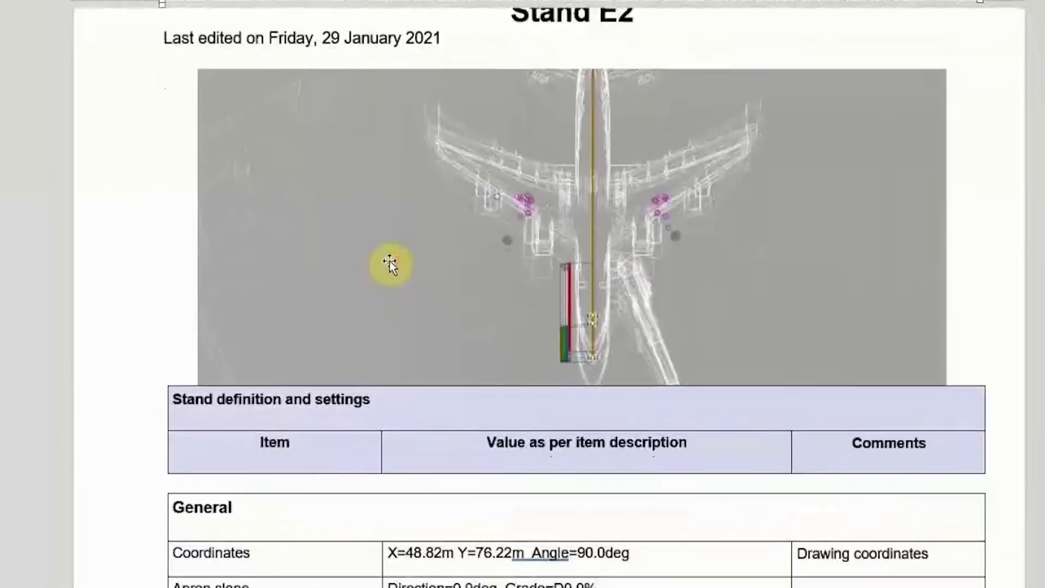
scroll(391, 263, down, 13)
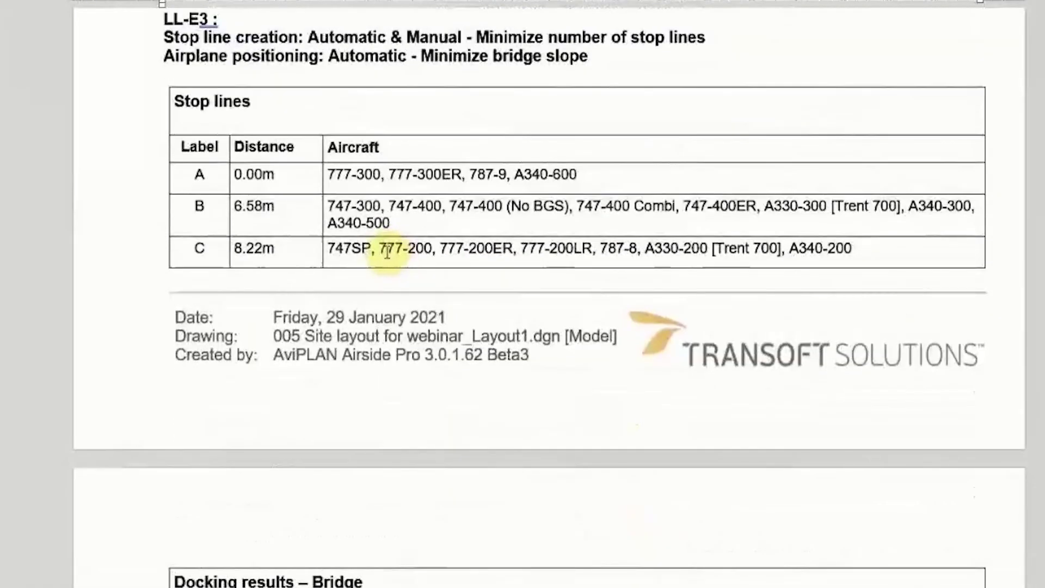
Examine the bridge docking results for the individual airplanes in the Stand E2 report
scroll(387, 251, down, 15)
scroll(388, 247, down, 15)
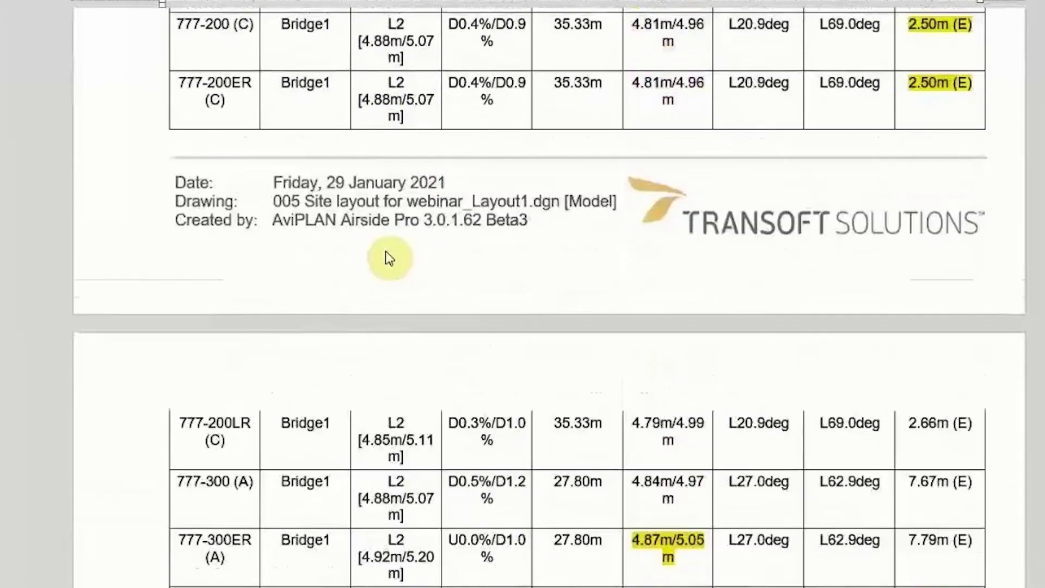
scroll(387, 251, down, 7)
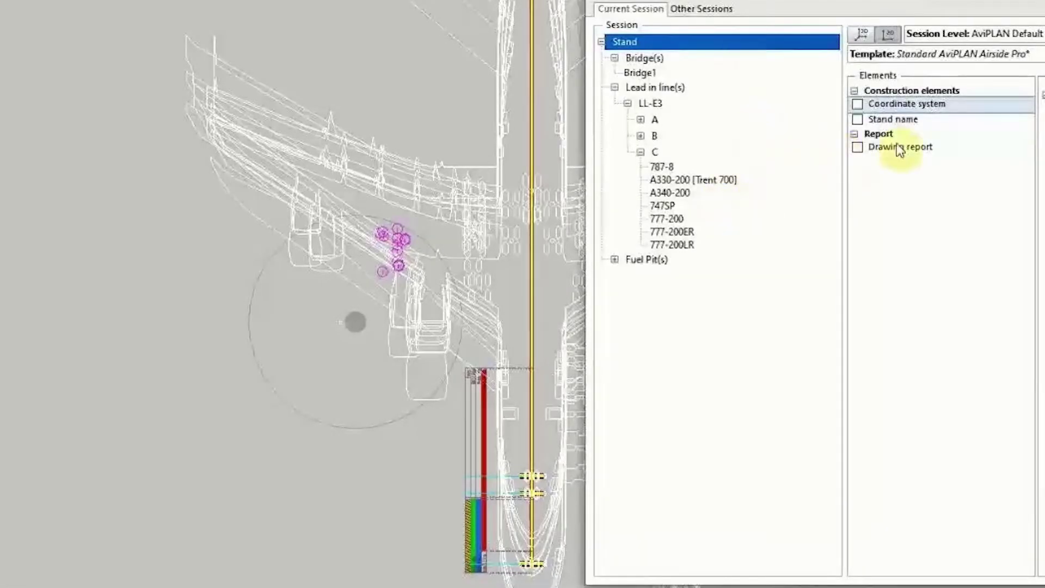
Apply the Webina 3D display template to the whole stand session and confirm the change
click(939, 54)
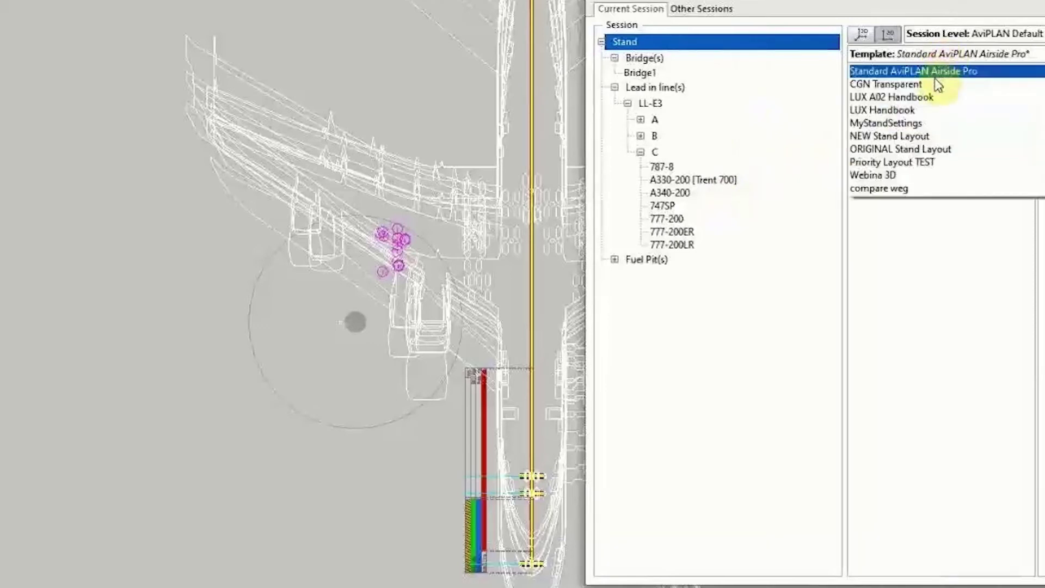
click(905, 175)
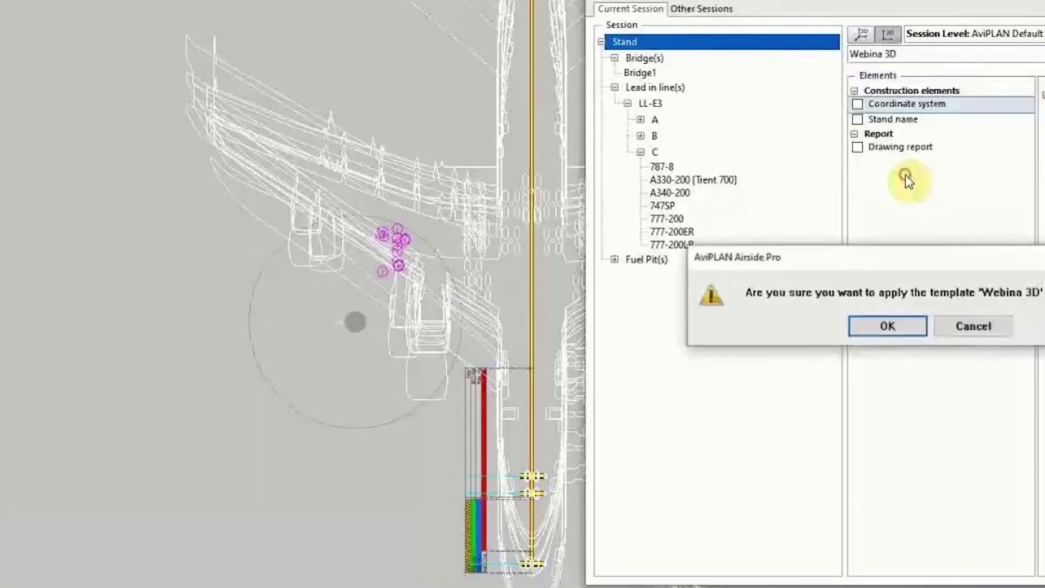
click(896, 333)
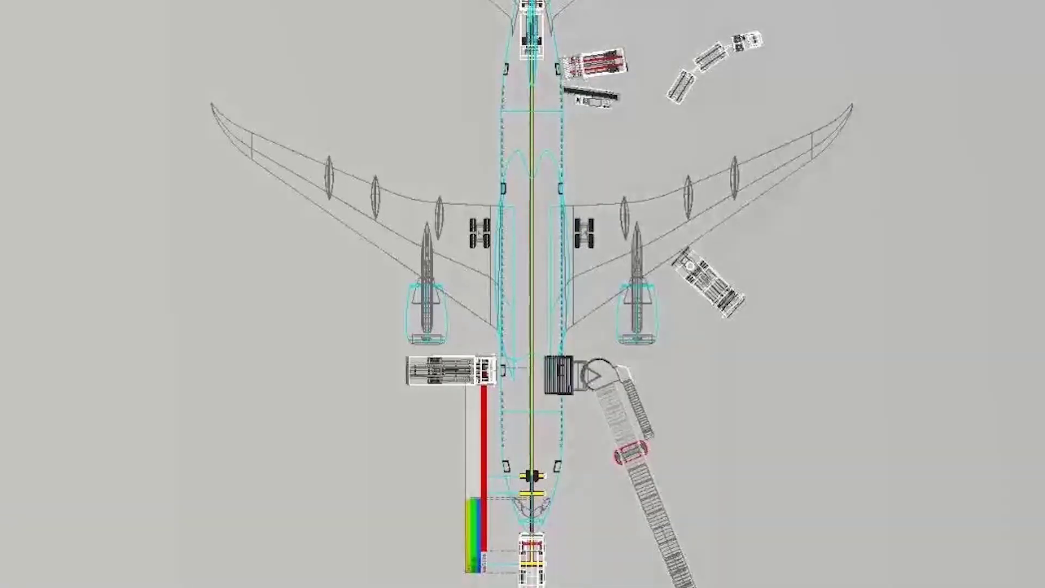
Switch the view to shaded rendering and inspect the docked airplane, its service vehicles and the passenger bridge in 3D from several angles
scroll(508, 298, down, 3)
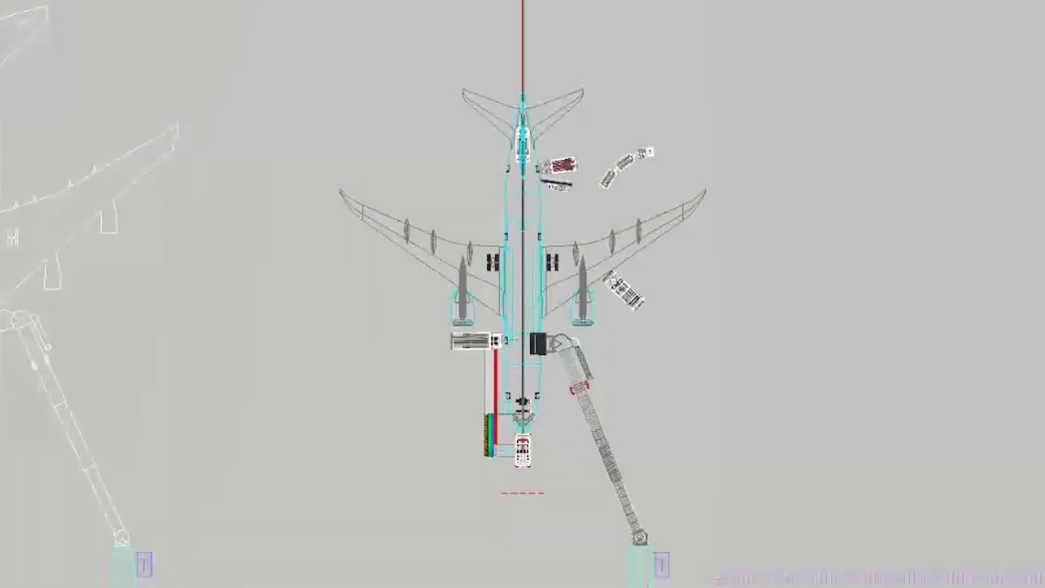
click(11, 94)
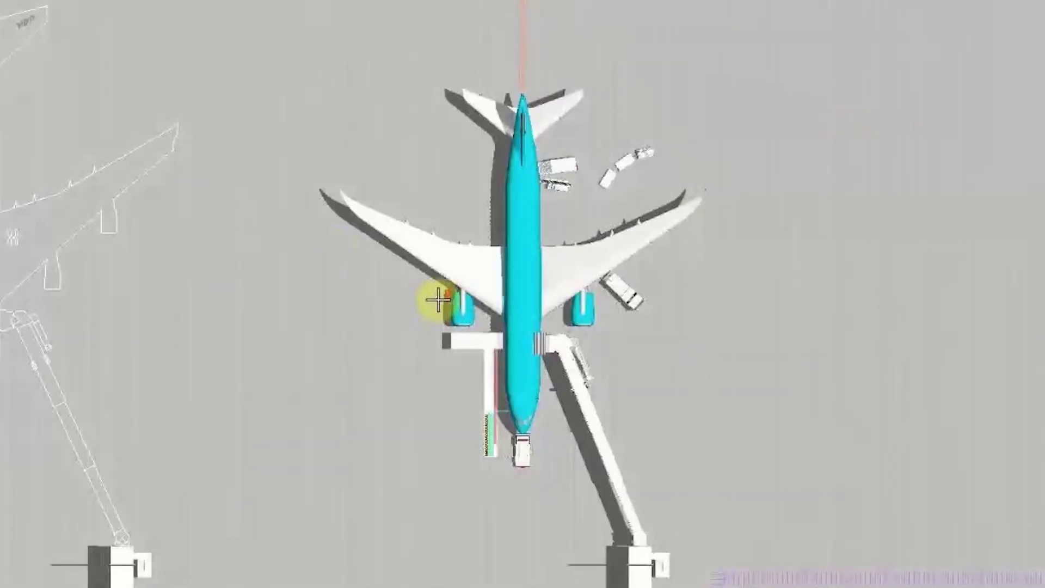
scroll(438, 299, down, 3)
mouse_move(550, 329)
middle_down()
mouse_move(332, 250)
mouse_move(226, 131)
mouse_move(217, 84)
mouse_move(442, 320)
middle_up()
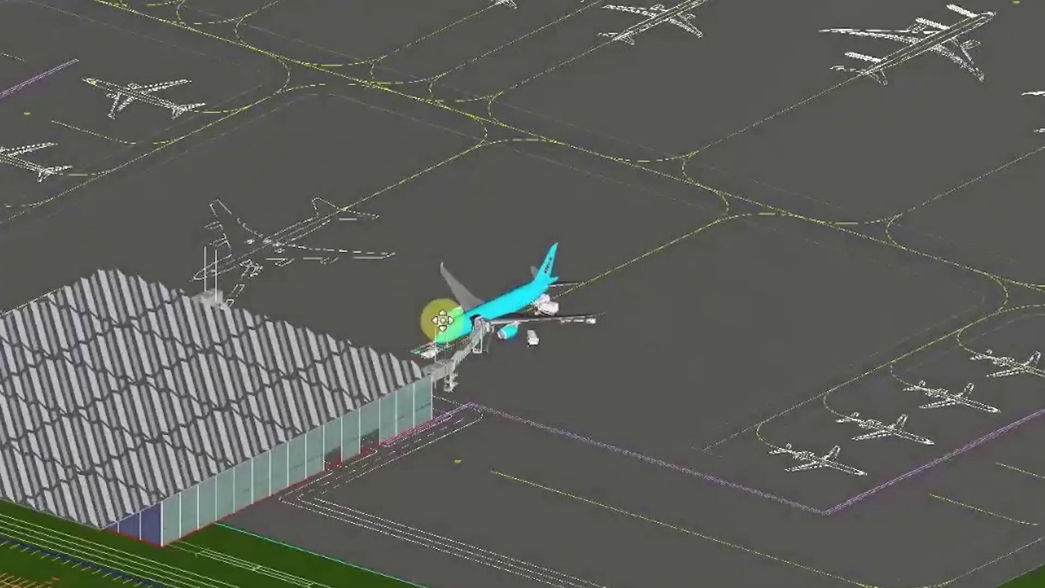
scroll(503, 332, up, 10)
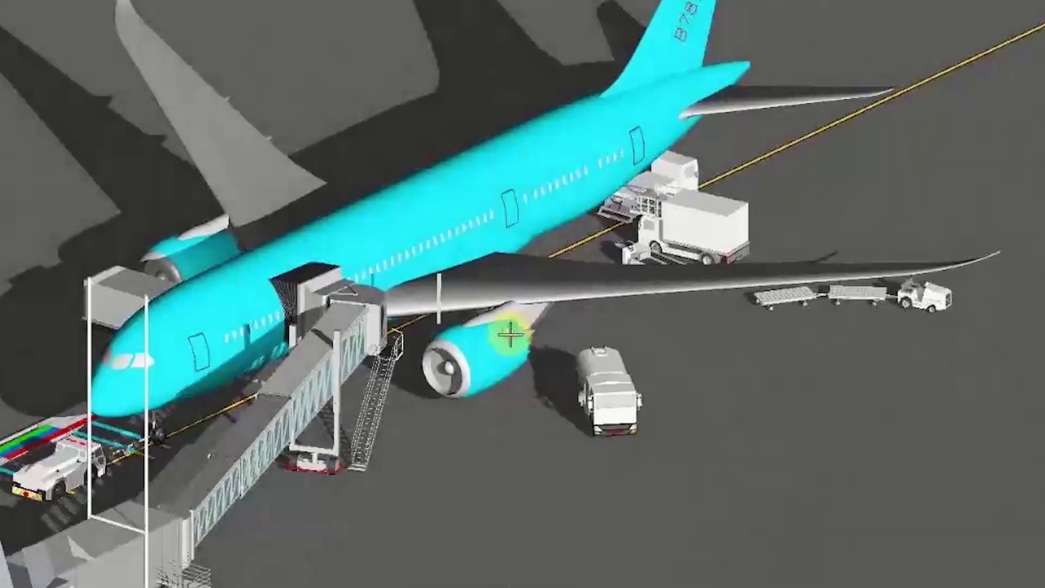
shift+middle_drag(489, 371, 3, 305)
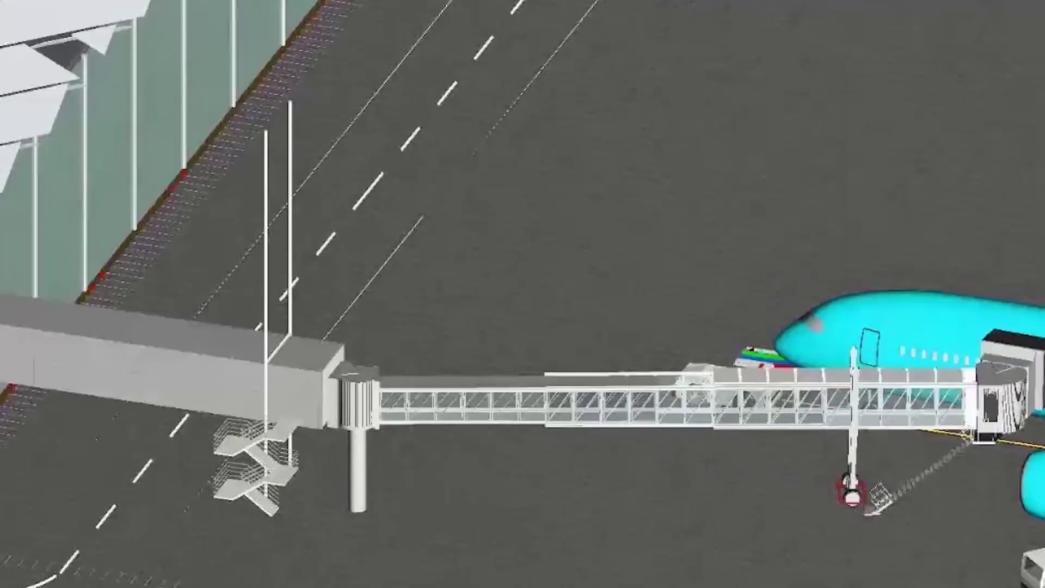